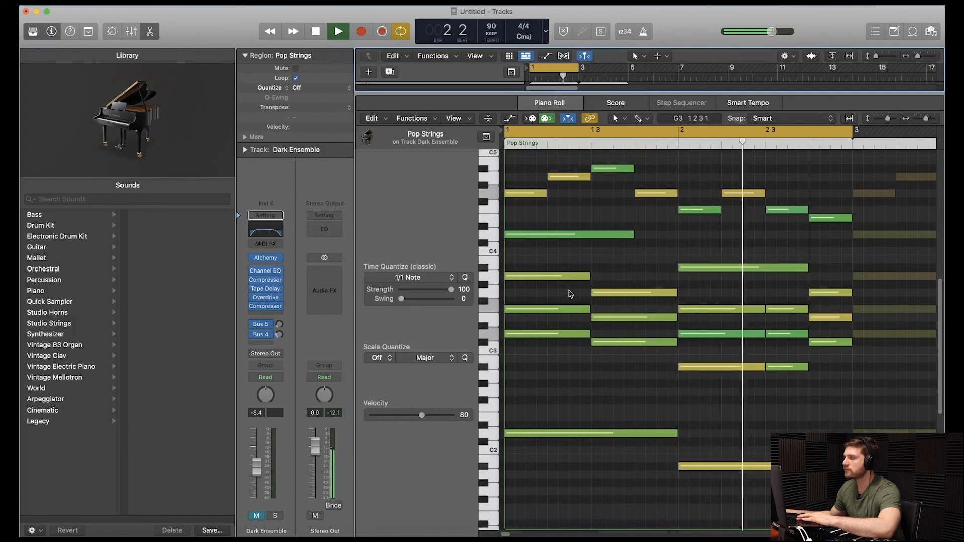
Step: Audition the Pop Strings loop on the first Dark Ensemble track with the duplicate track muted, then mute the first track
key(space)
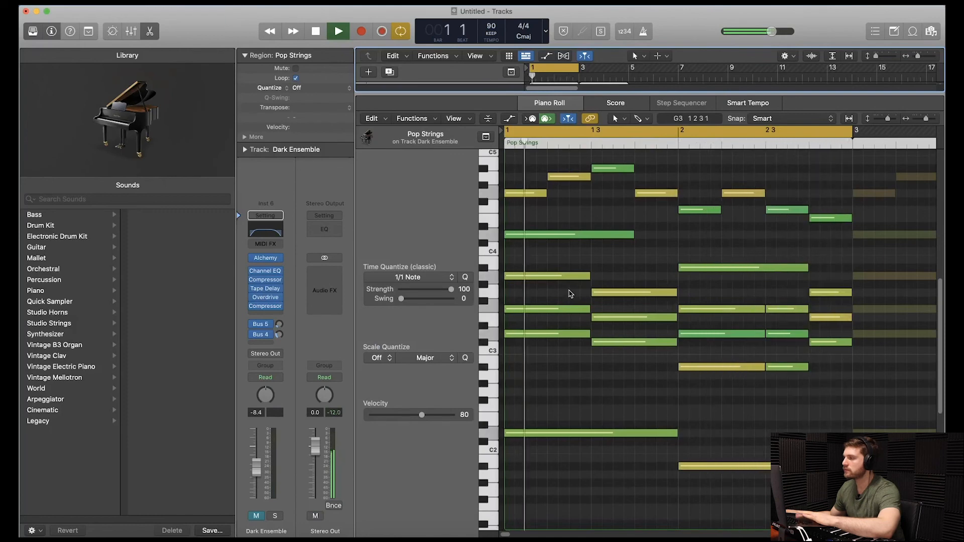
key(e)
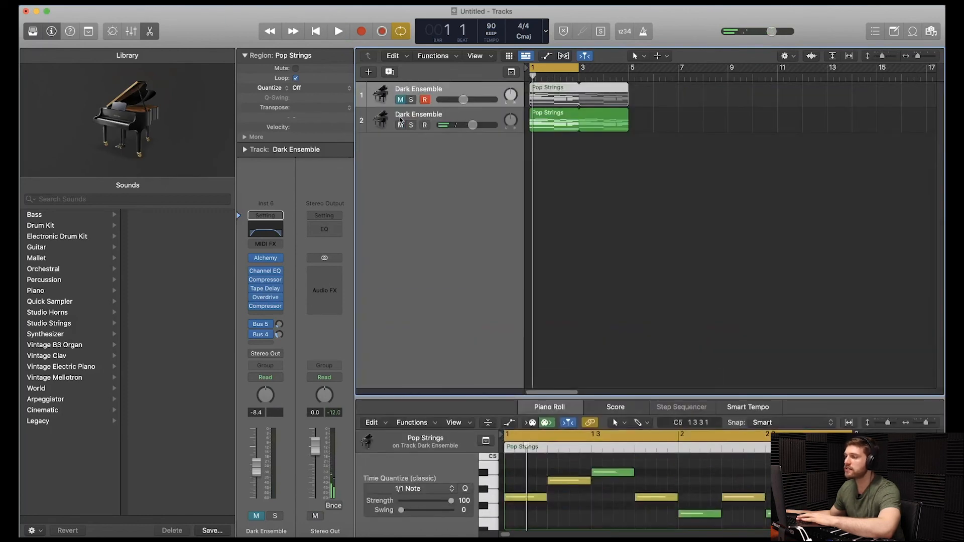
key(space)
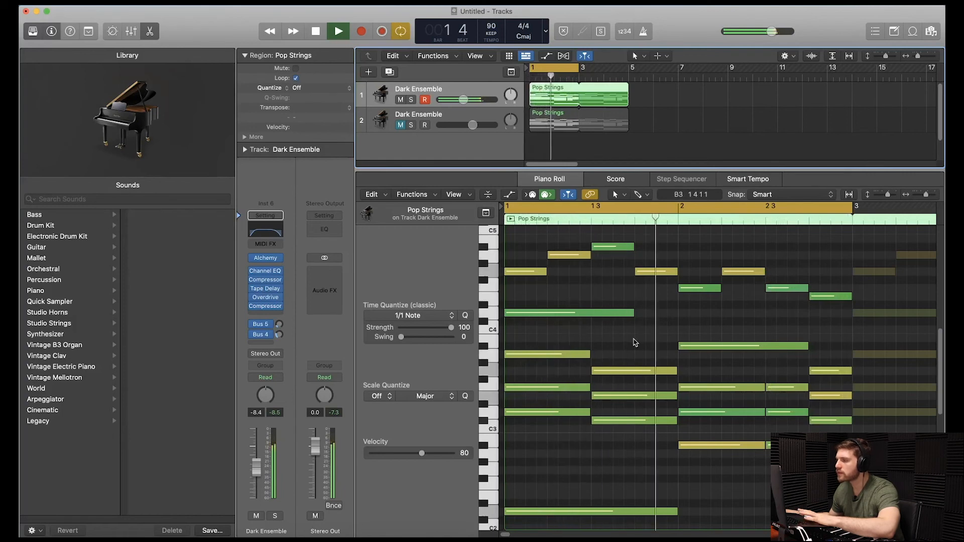
key(space)
key(m)
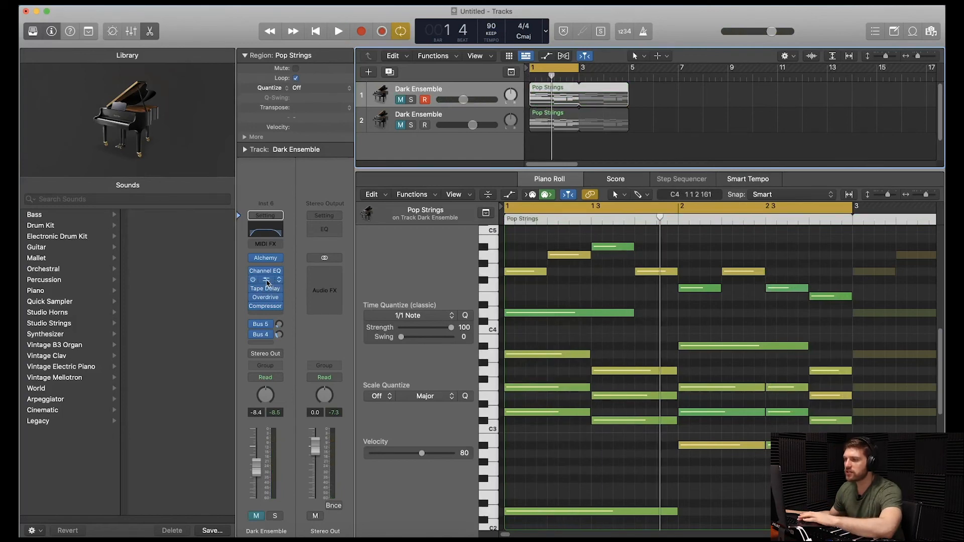
Step: Review the Compressor, Channel EQ and Overdrive settings on the first Dark Ensemble track and play its loop
click(267, 281)
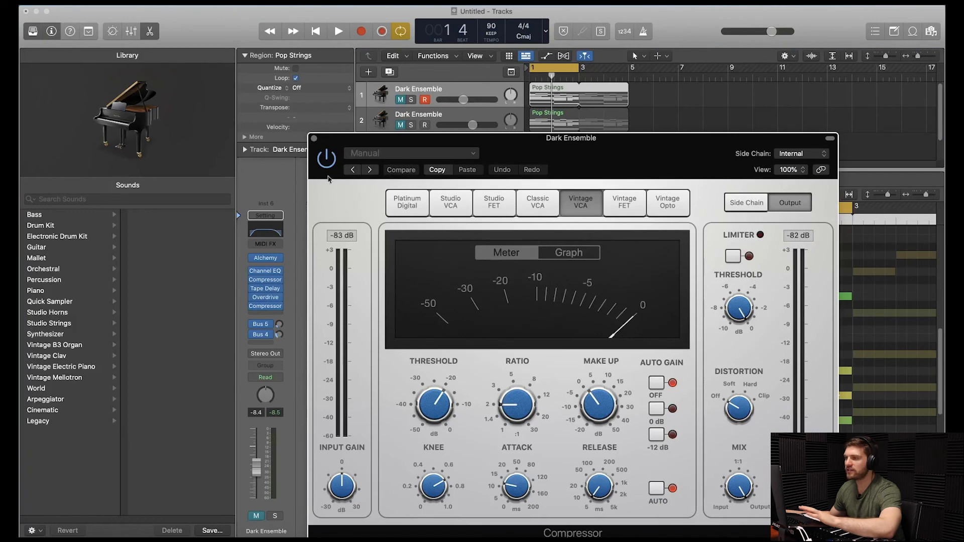
click(318, 139)
click(265, 270)
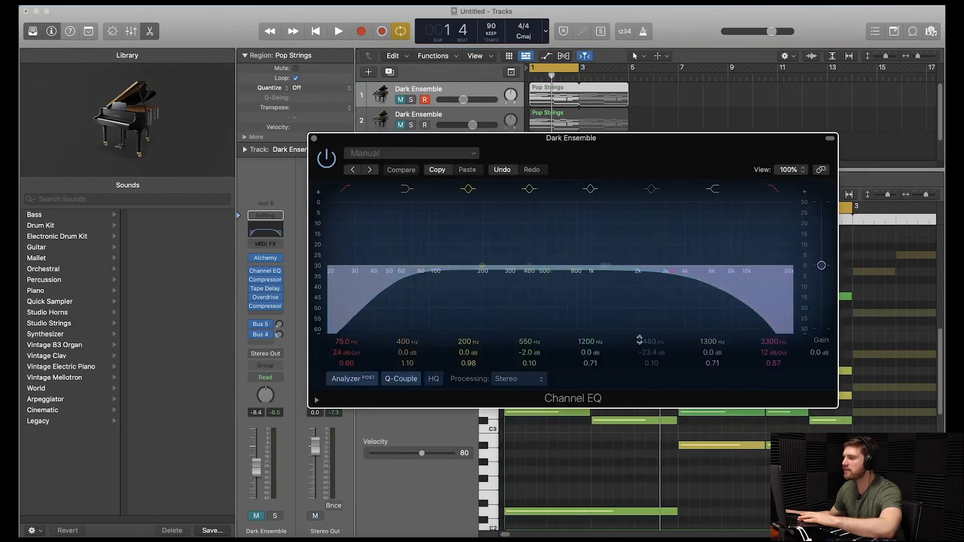
click(314, 139)
click(266, 298)
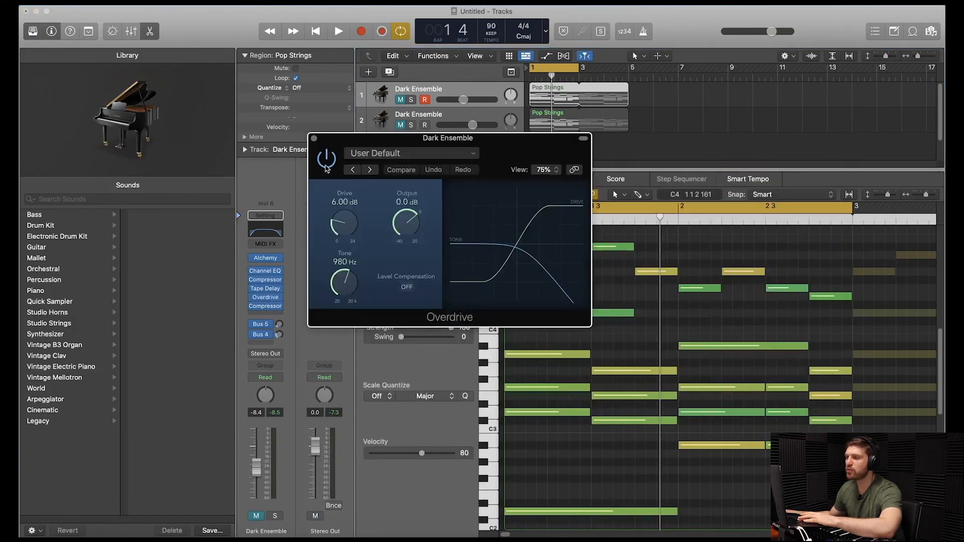
click(315, 139)
key(space)
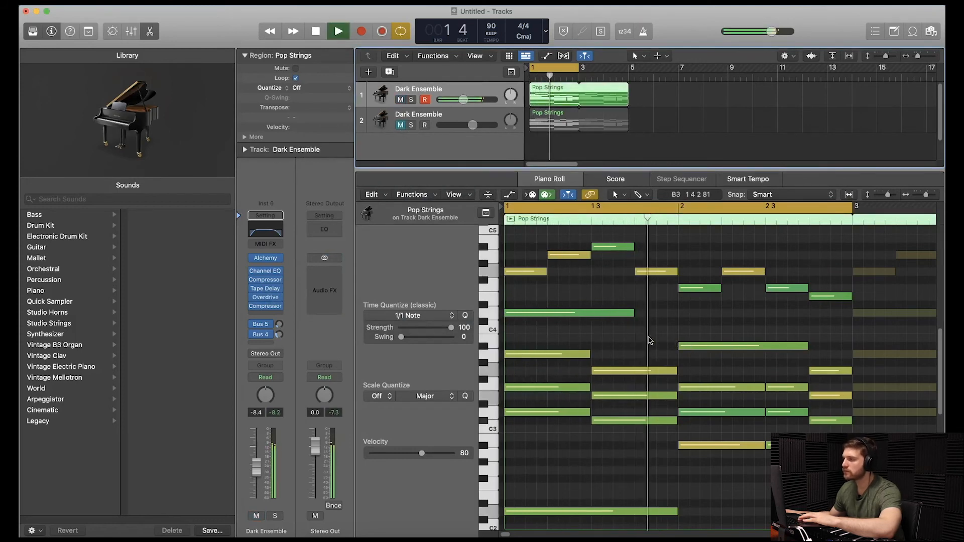
scroll(649, 342, down, 3)
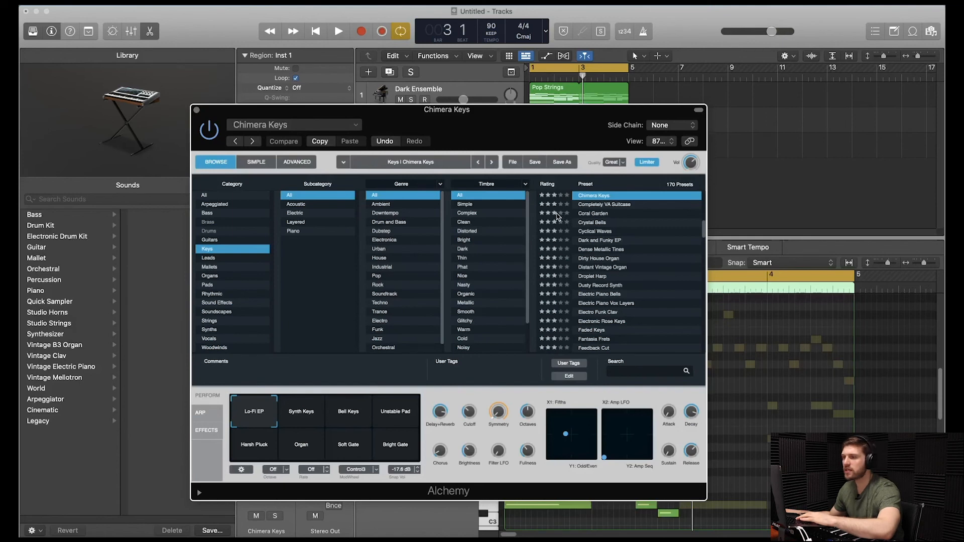
Step: Inspect the effects on the Chimera Keys track, including the Space Designer reverb settings
click(197, 110)
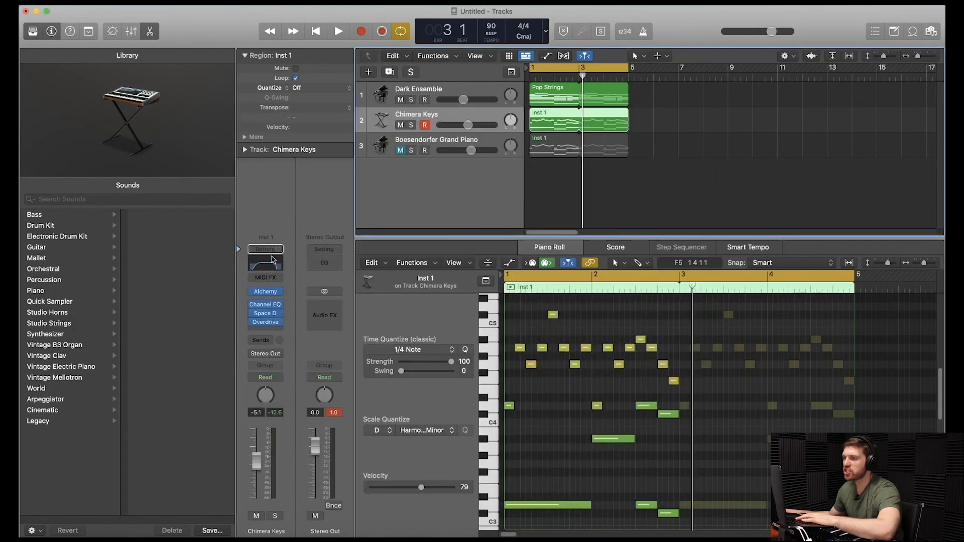
click(272, 270)
click(265, 312)
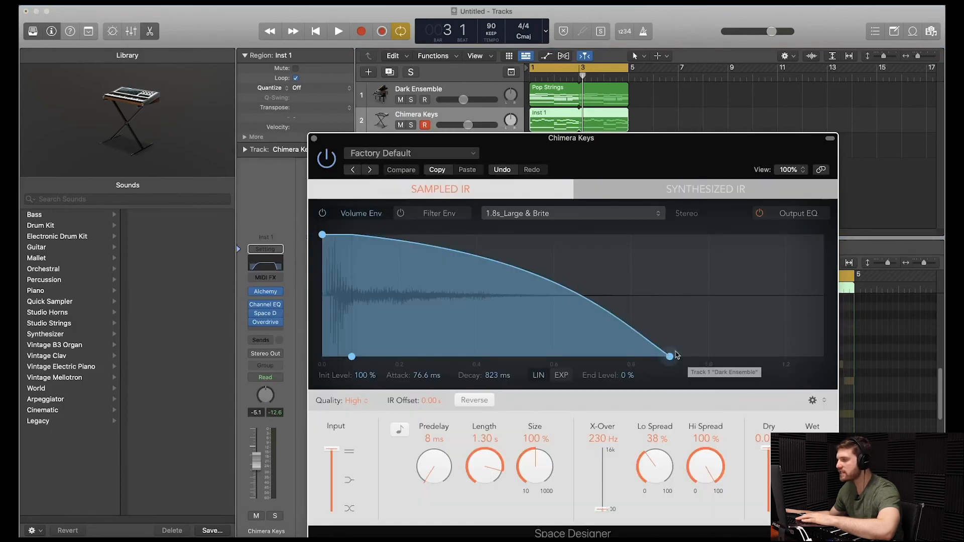
click(313, 139)
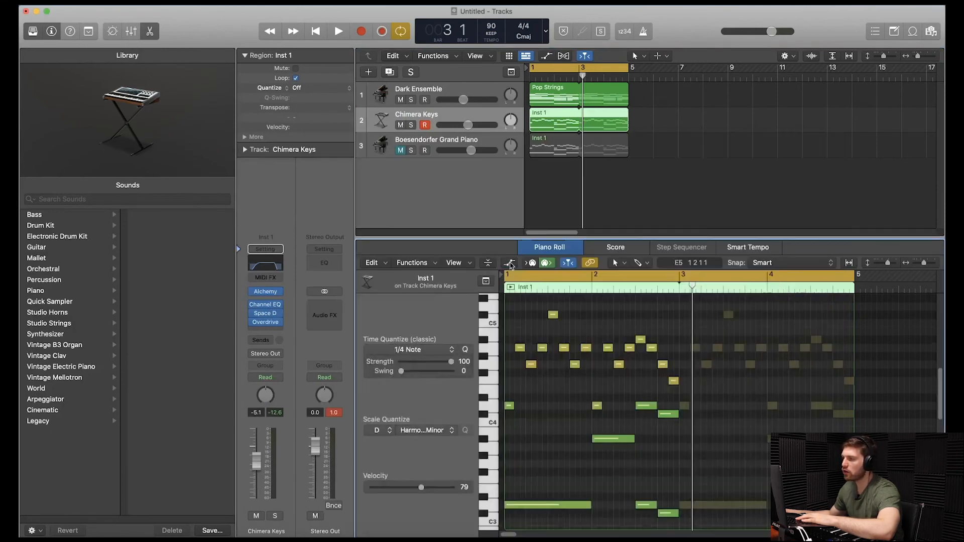
Step: Check the Chimera Keys region's note velocities and play the melody together with Dark Ensemble in an enlarged piano roll
key(a)
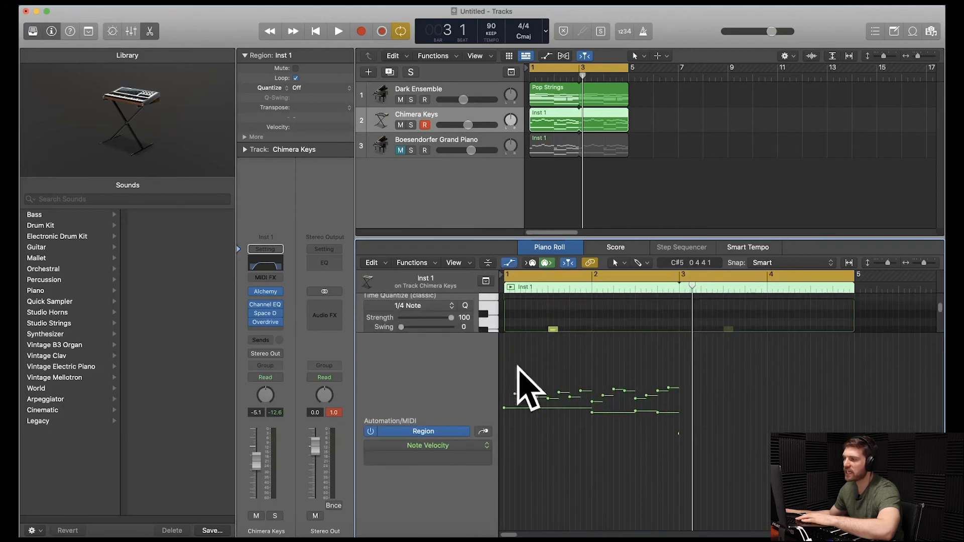
click(510, 264)
key(space)
drag(649, 243, 650, 192)
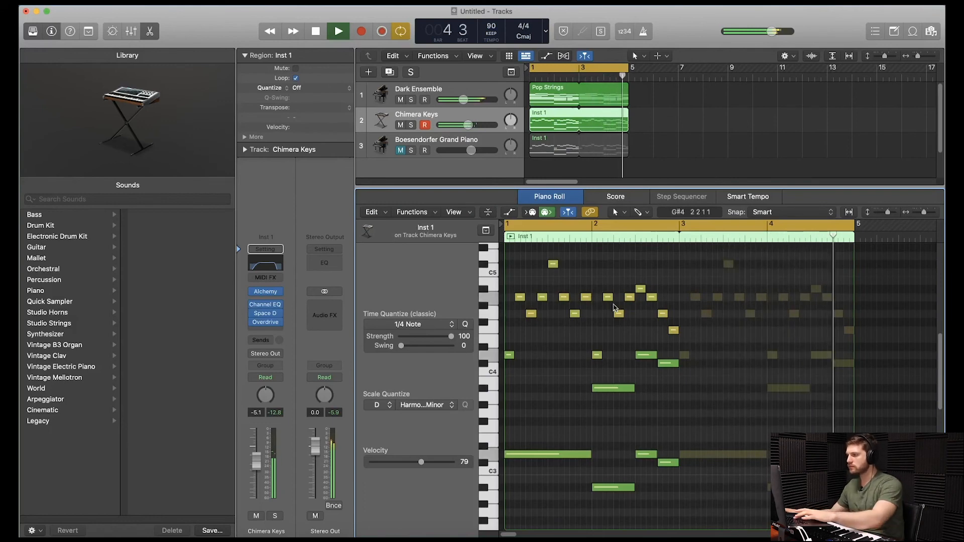
key(space)
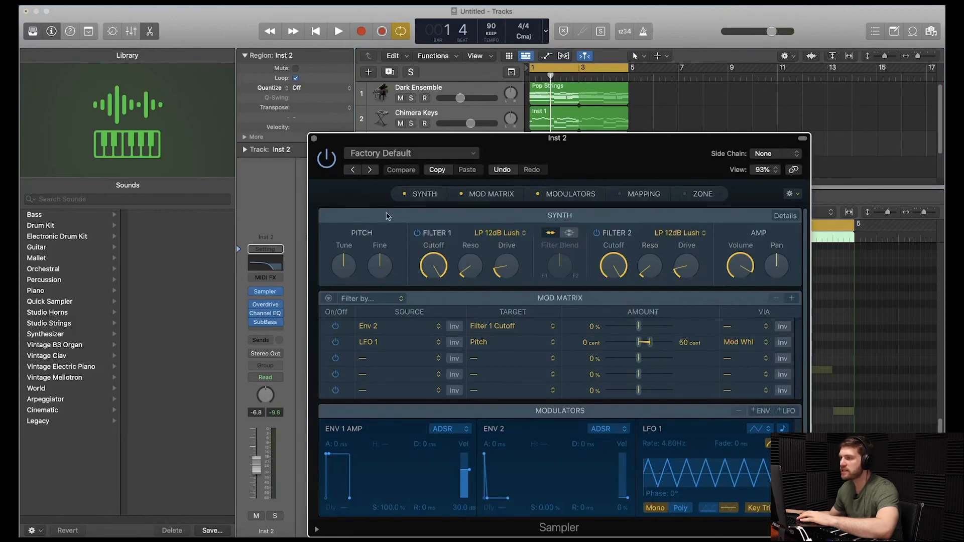
Step: Review the Channel EQ, Overdrive and SubBass settings on the Inst 2 bass track
click(315, 139)
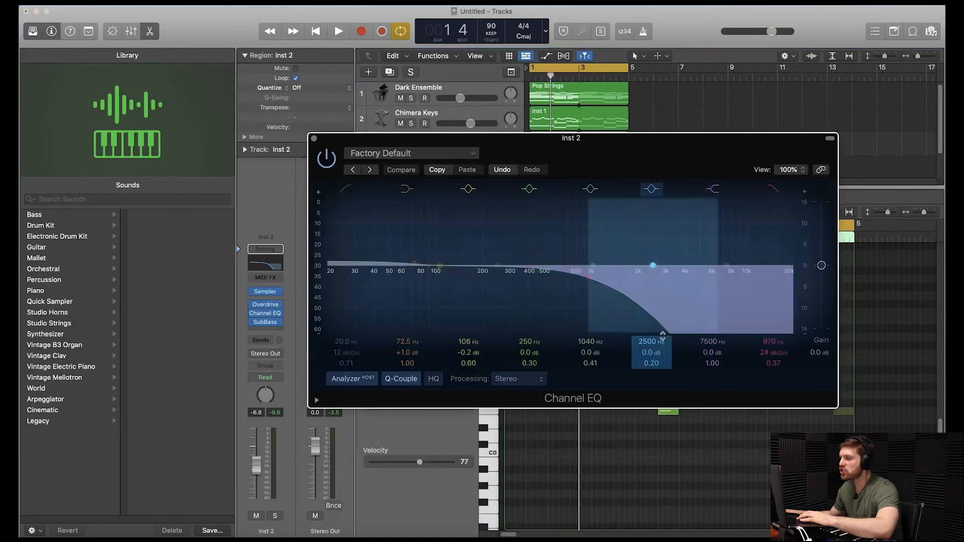
click(267, 307)
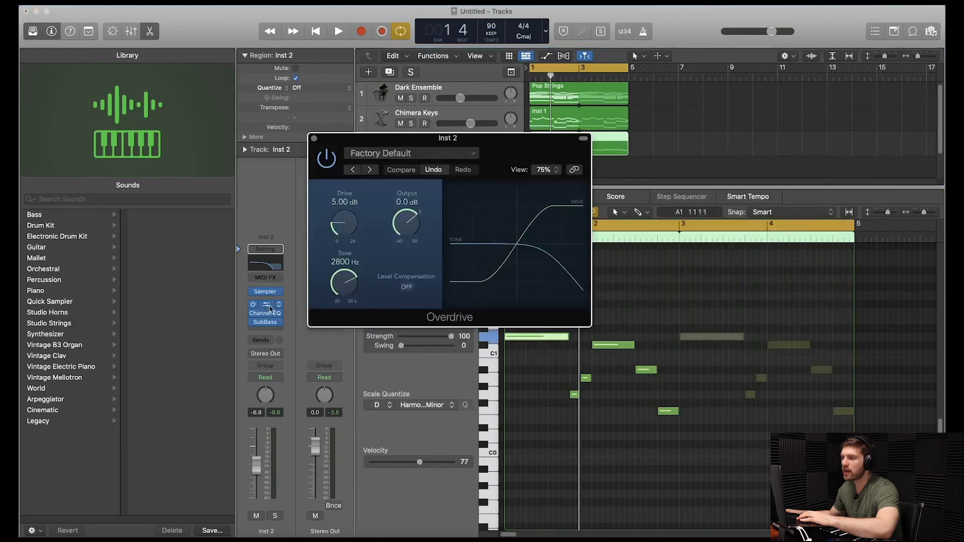
click(313, 139)
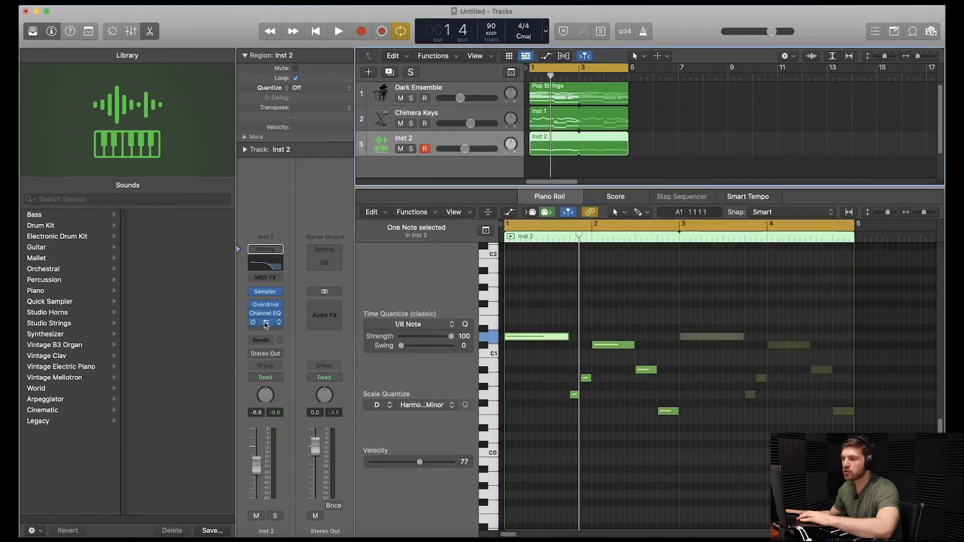
click(265, 324)
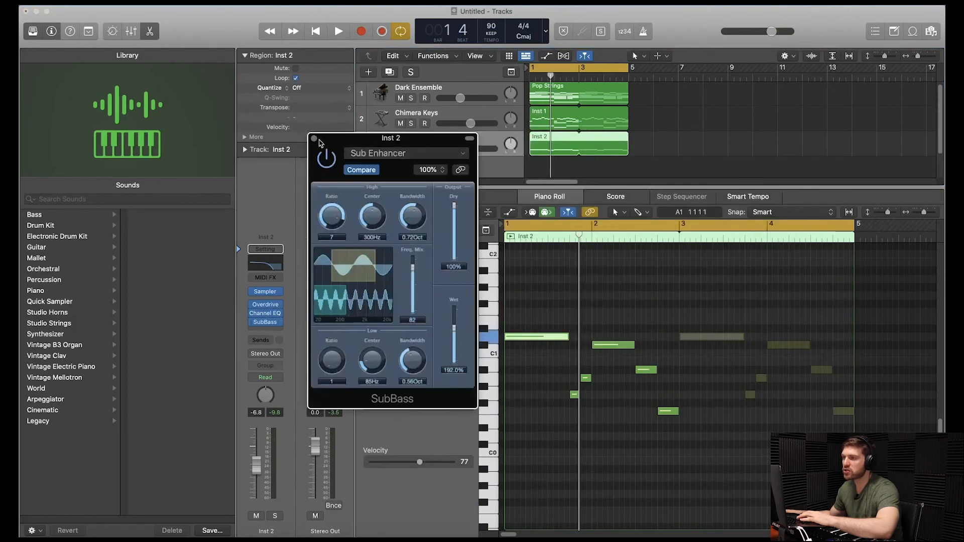
click(314, 139)
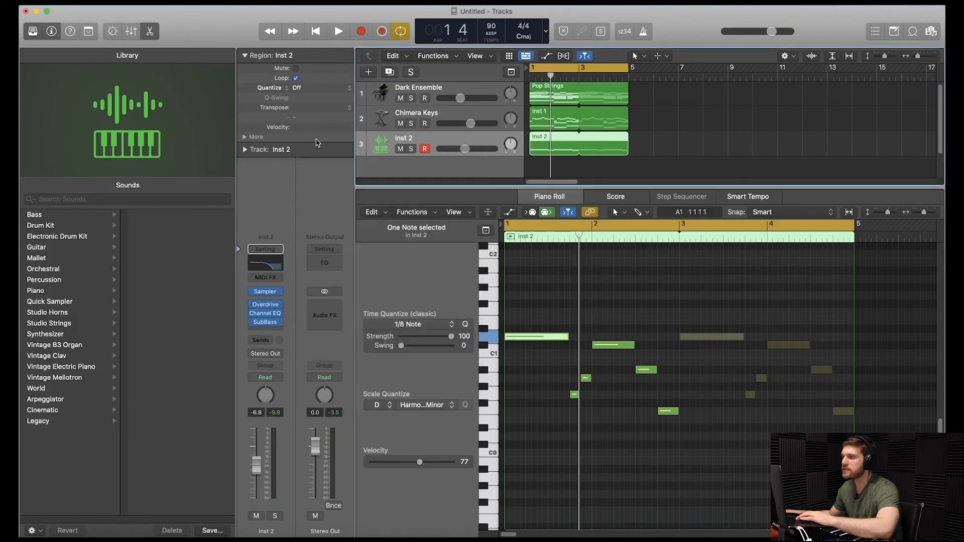
Step: Deselect the bass note in the Inst 2 region and play the bass line with the other tracks
click(612, 259)
key(space)
scroll(583, 308, up, 1)
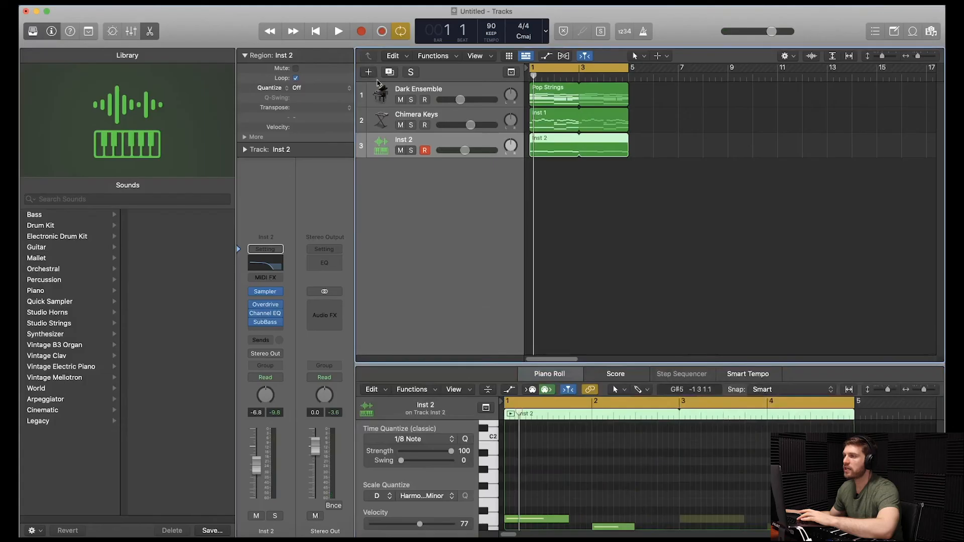
Step: Add a software instrument track and browse the electronic drum kit's hi-hat sounds for Hi-Hat 2 - Trap Door
key(alt+super+n)
click(633, 178)
click(80, 236)
scroll(176, 466, down, 10)
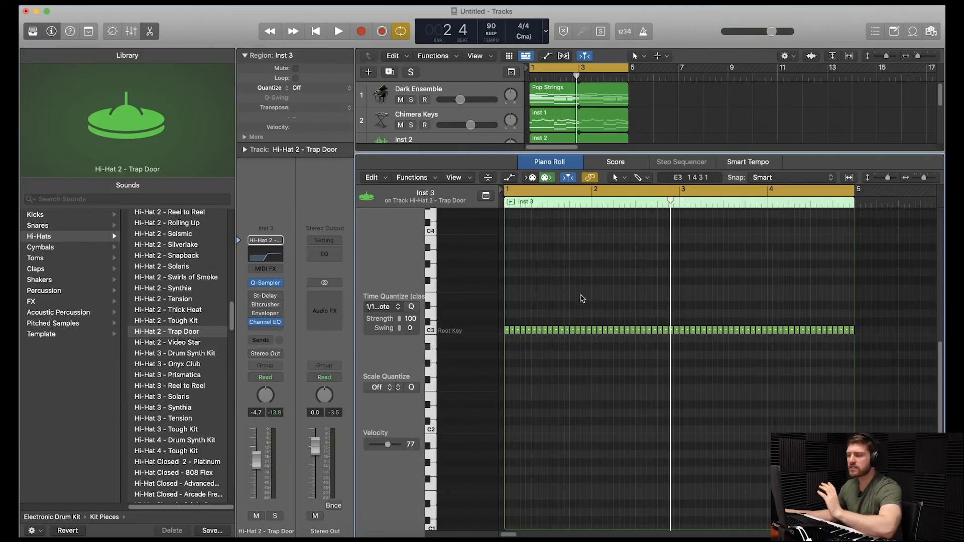
Step: Play the loop with the Trap Door hi-hat pattern and enlarge the tracks area to show all four tracks
key(space)
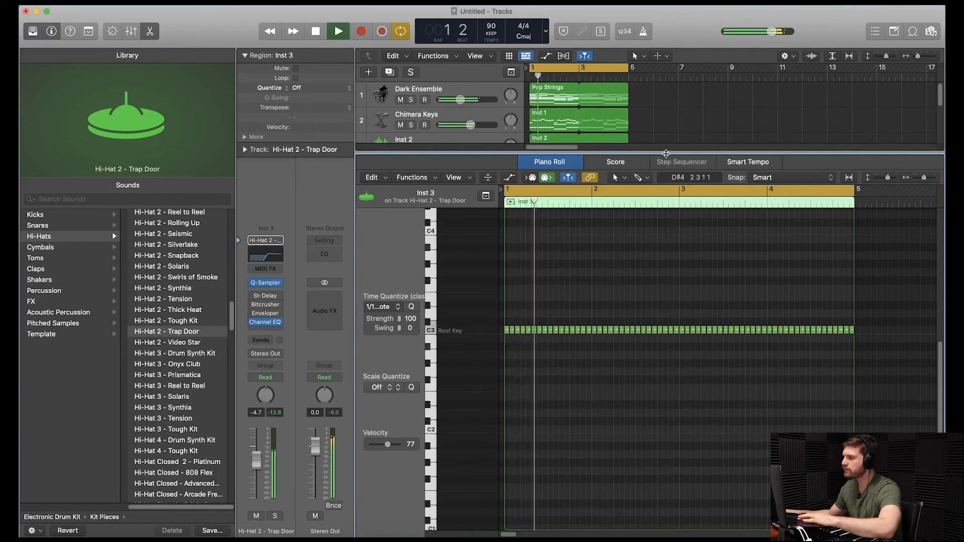
drag(666, 154, 665, 200)
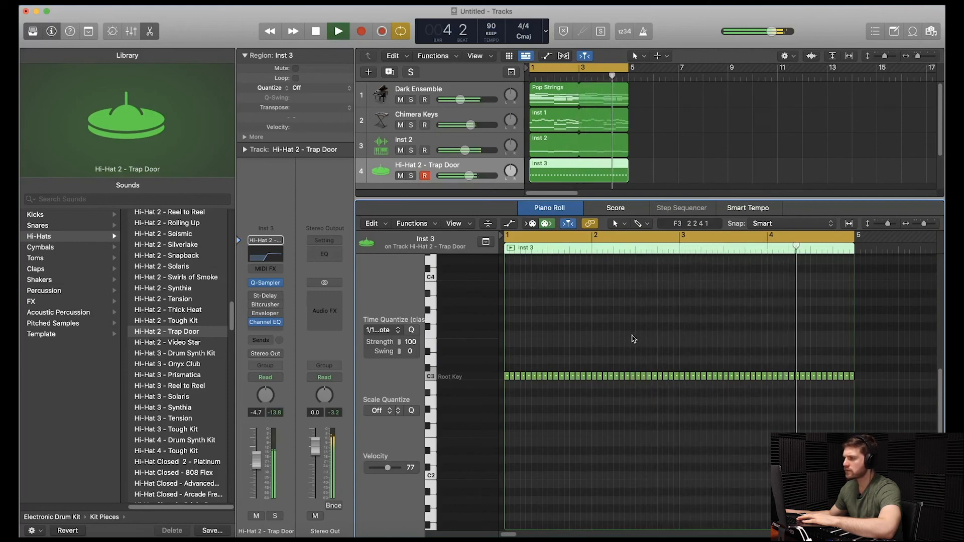
key(space)
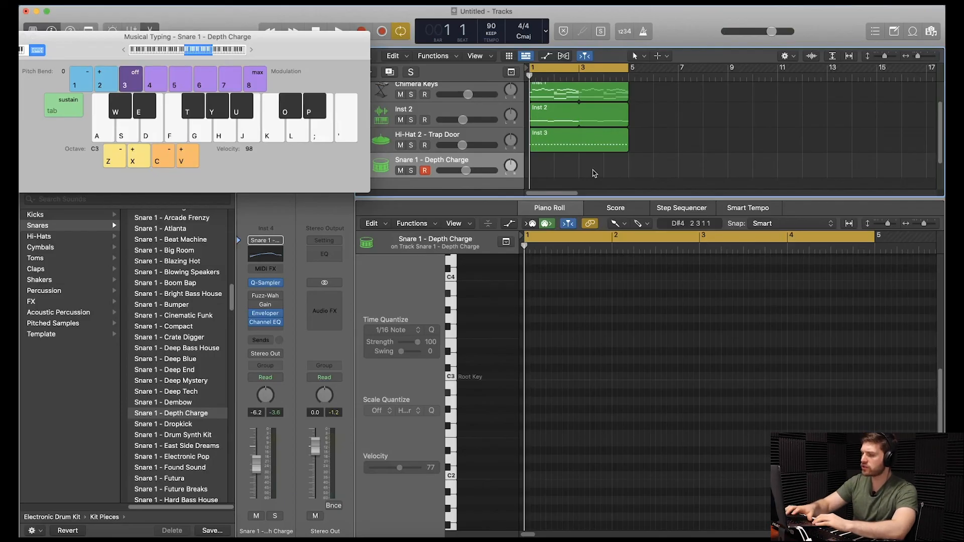
Step: Record snare hits on beats 2 and 4 of both bars on the Snare 1 - Depth Charge track and play them back
key(r)
key(a)
key(a)
key(a)
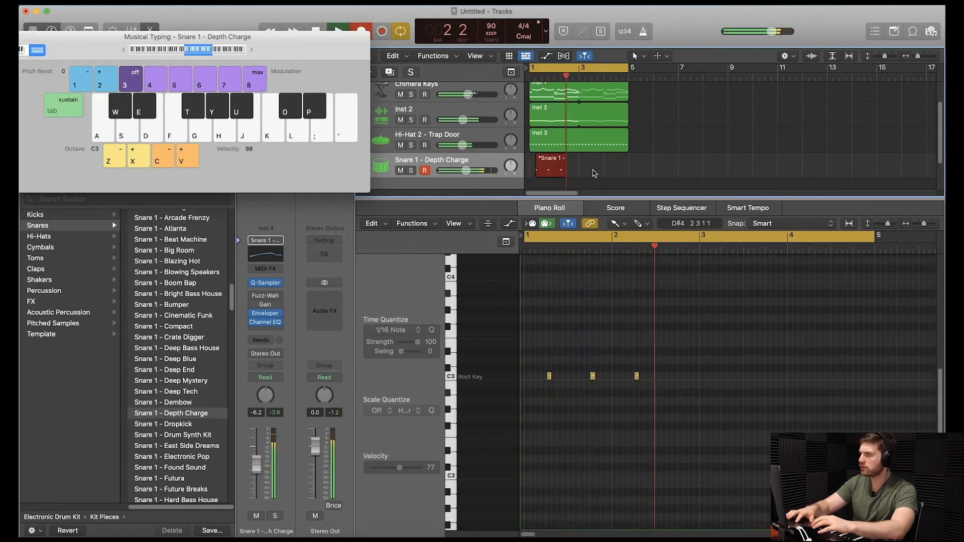
key(space)
key(super+k)
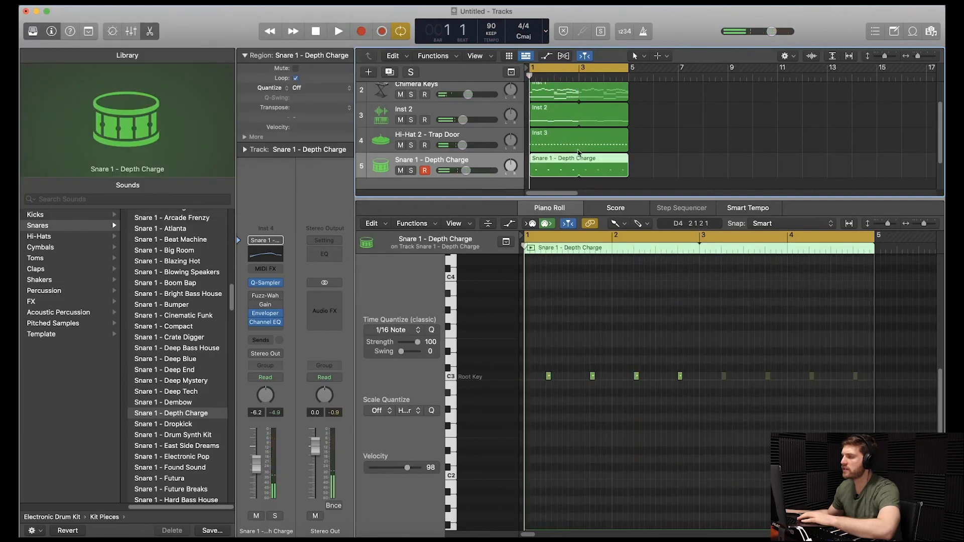
key(space)
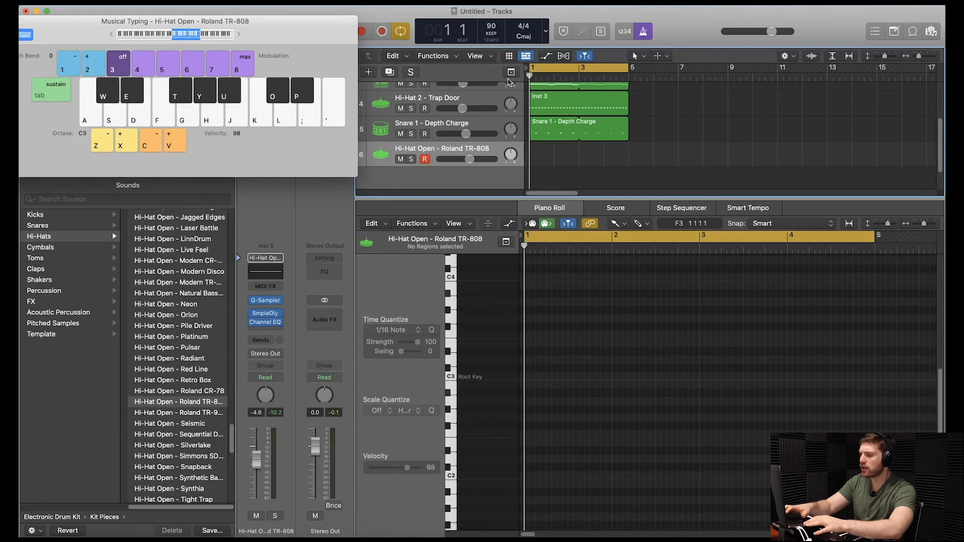
Step: Record one open hi-hat hit late in each of bars 1 and 2 on the Hi-Hat Open - Roland TR-808 track
key(space)
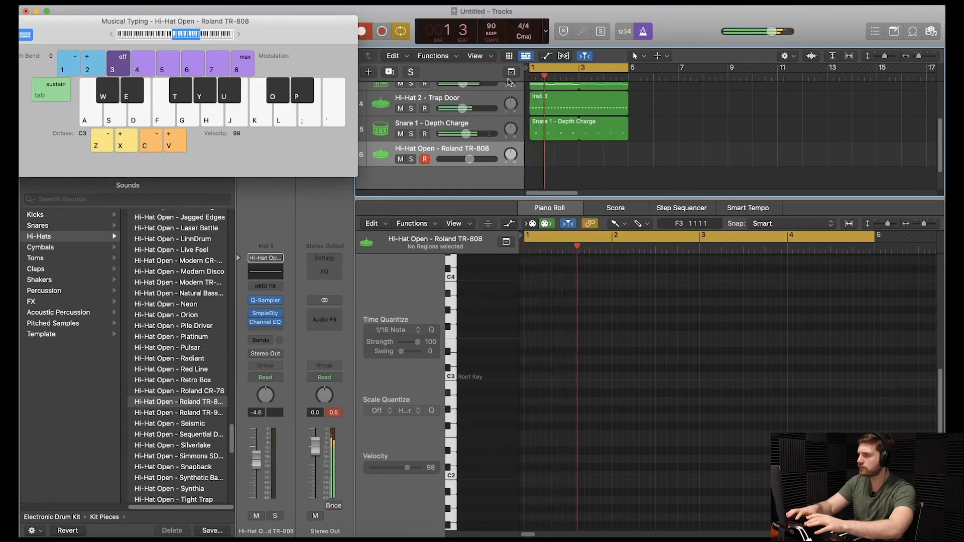
key(a)
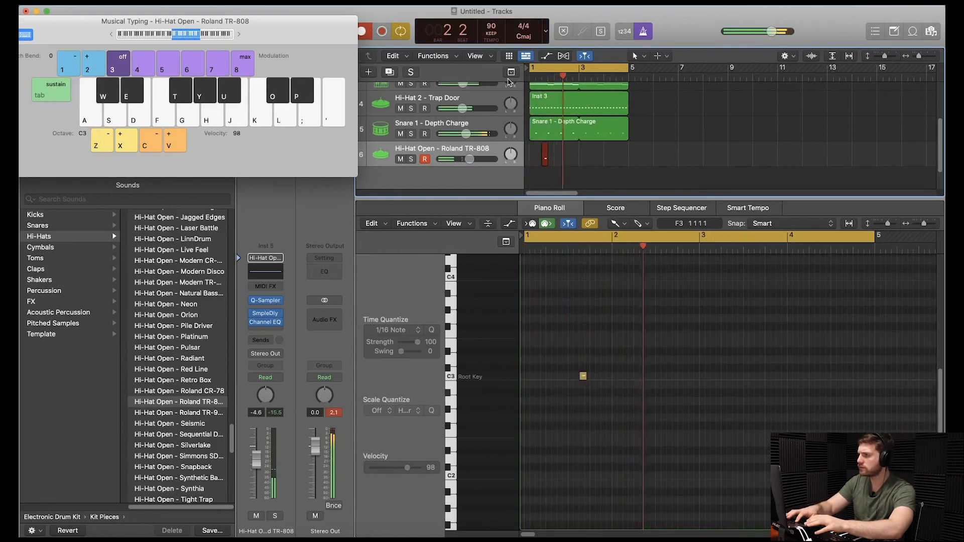
key(space)
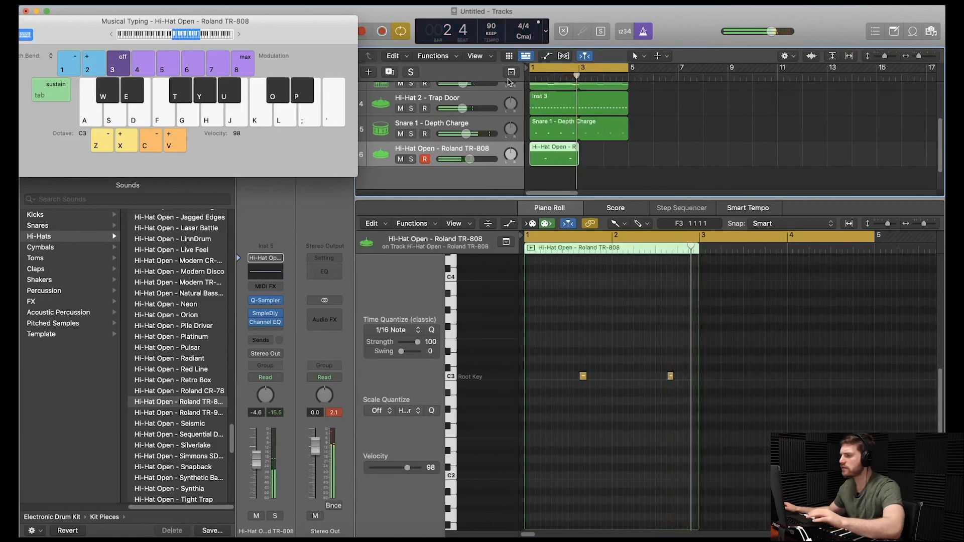
key(super+k)
key(space)
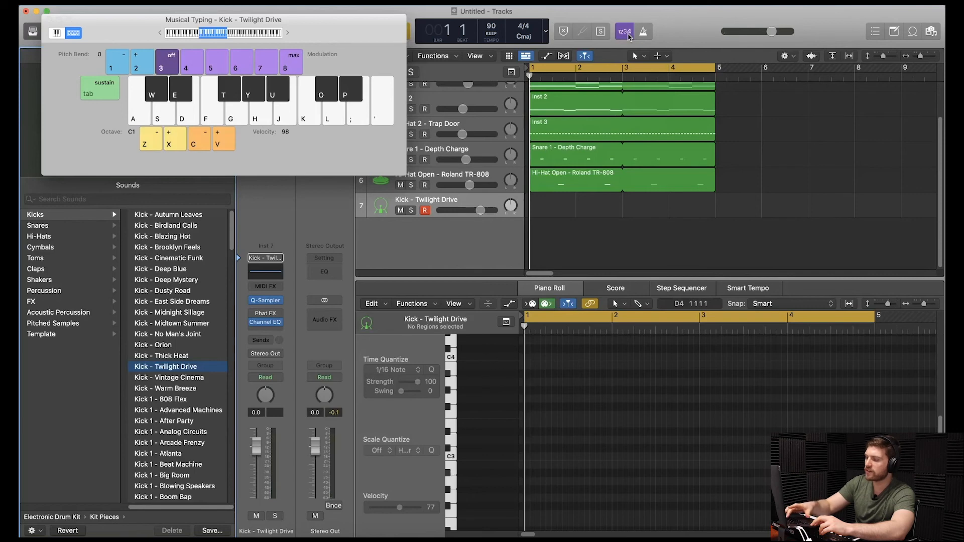
Step: Record a two-bar kick pattern on the Kick - Twilight Drive track using C1 hits, and close Musical Typing
key(r)
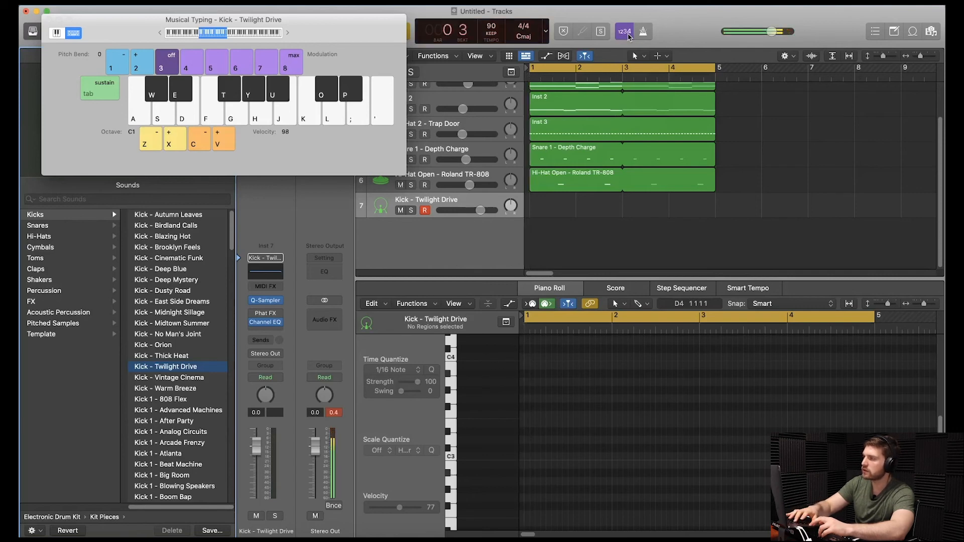
key(a)
key(a)
key(a)
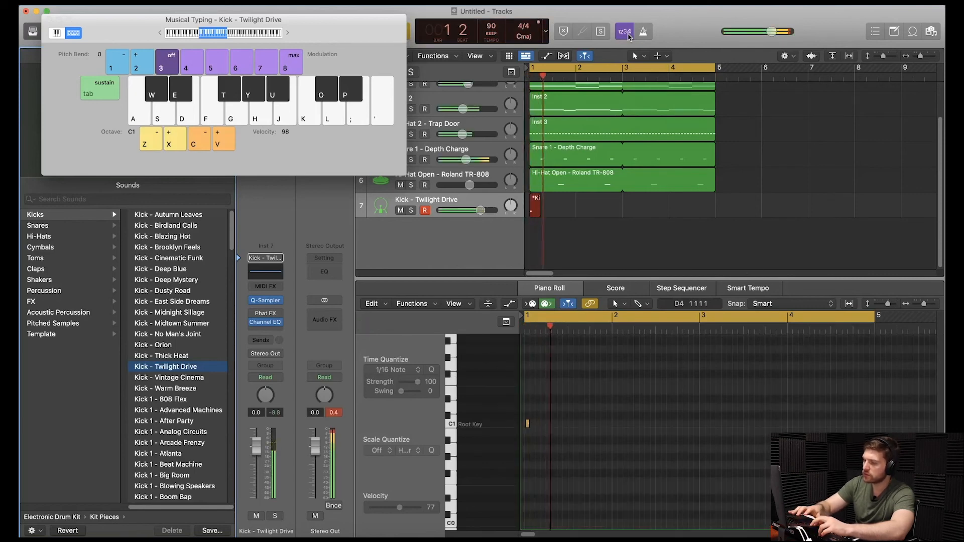
key(a)
key(a)
key(a)
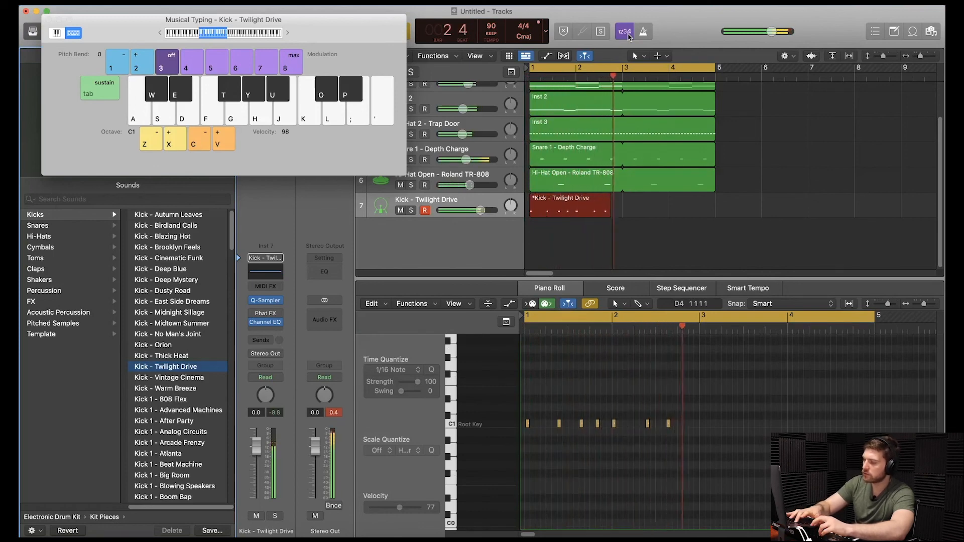
key(space)
key(super+k)
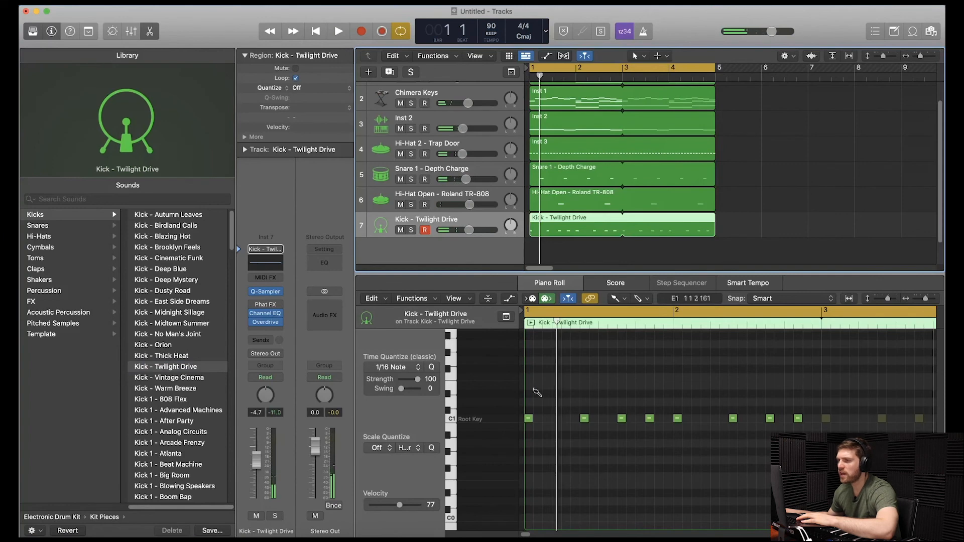
Step: Inspect the Overdrive settings on the Kick - Twilight Drive track and play the loop with the kick pattern
click(265, 321)
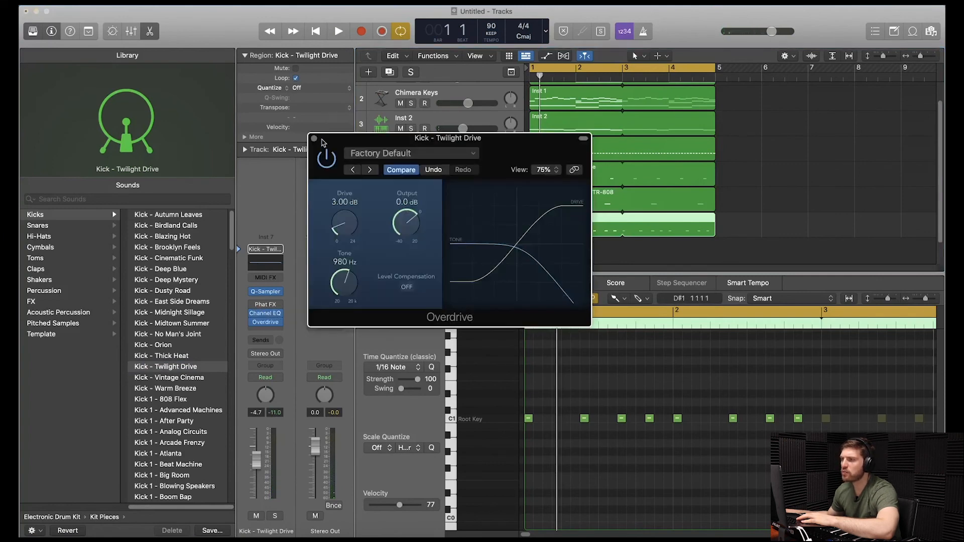
click(314, 139)
key(space)
click(621, 299)
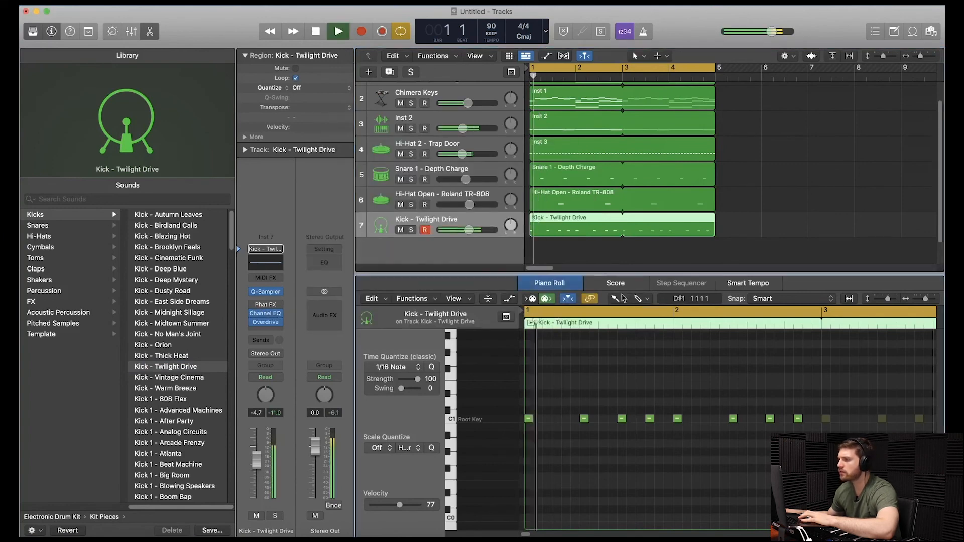
click(638, 312)
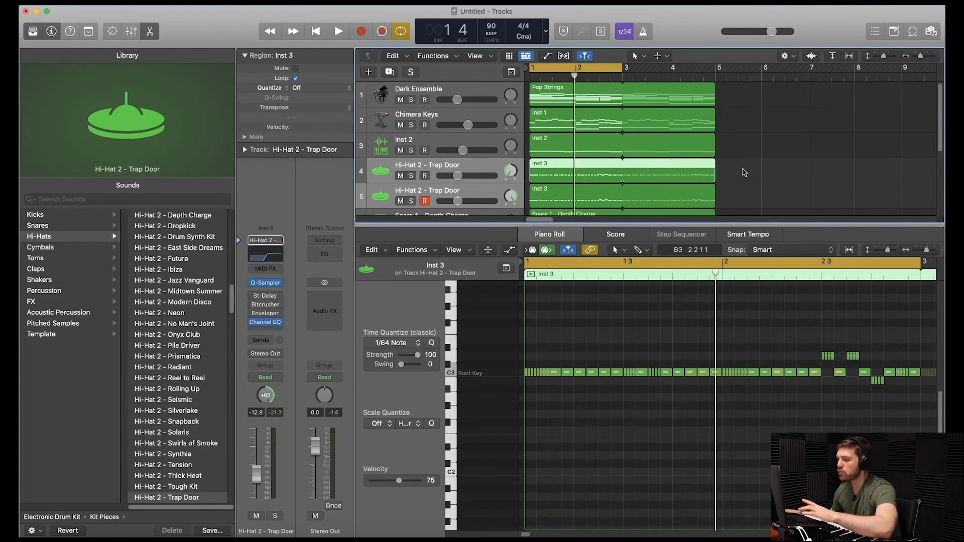
Step: Play the two-bar loop to hear the two layered Hi-Hat 2 - Trap Door tracks
key(space)
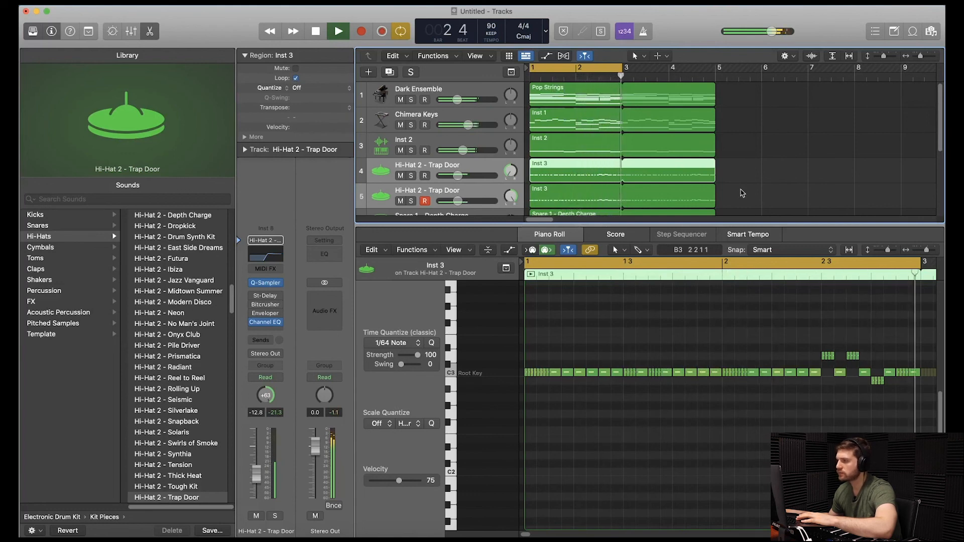
key(space)
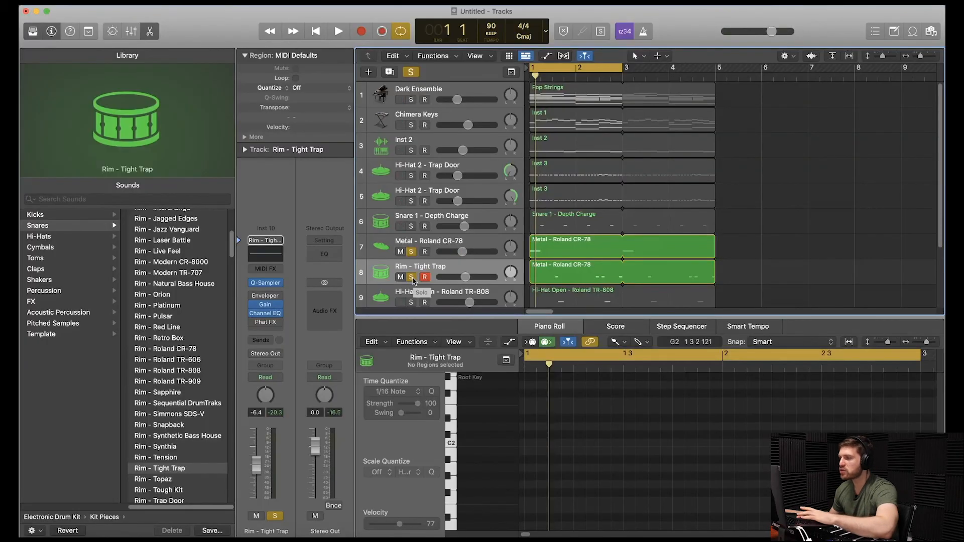
Step: Play the soloed Metal - Roland CR-78 and Rim - Tight Trap tracks, and clear the solos to hear the full loop
key(space)
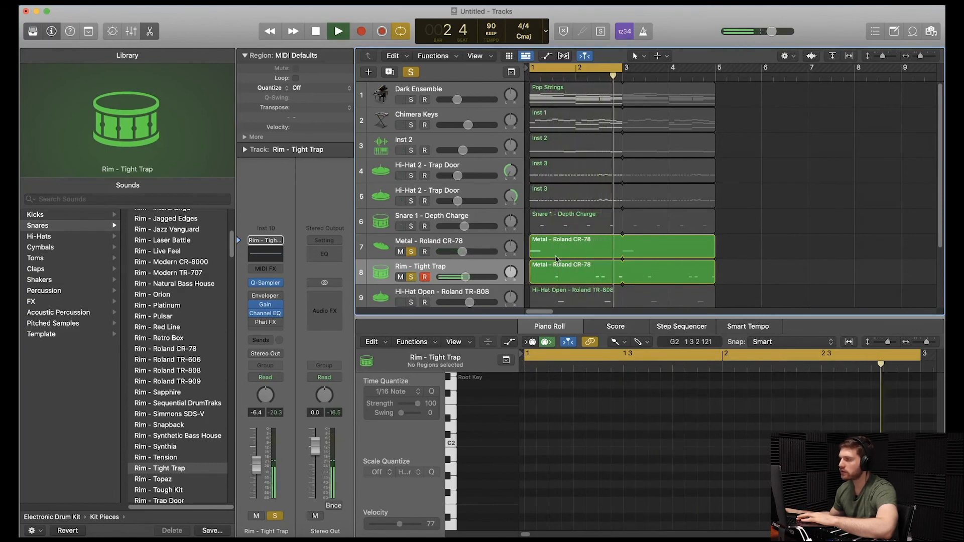
key(space)
click(410, 72)
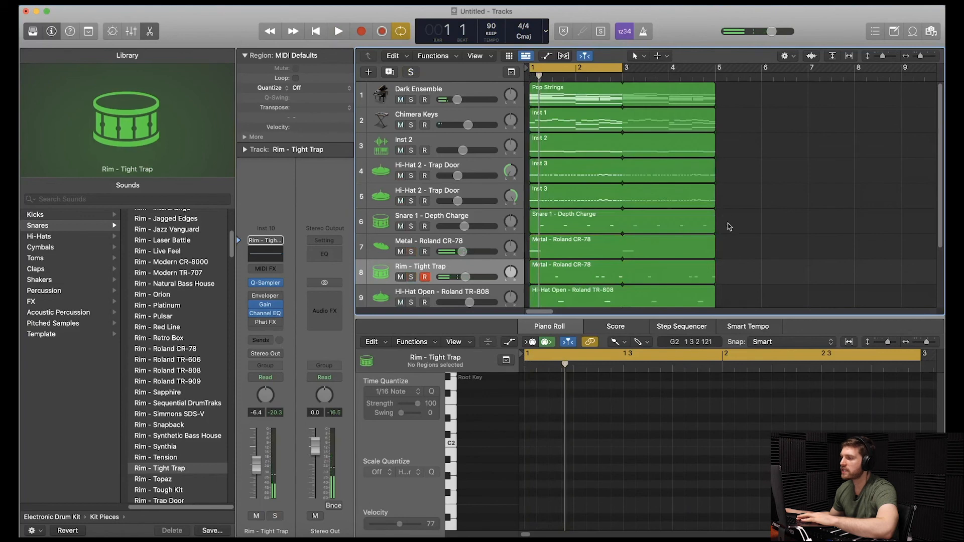
key(space)
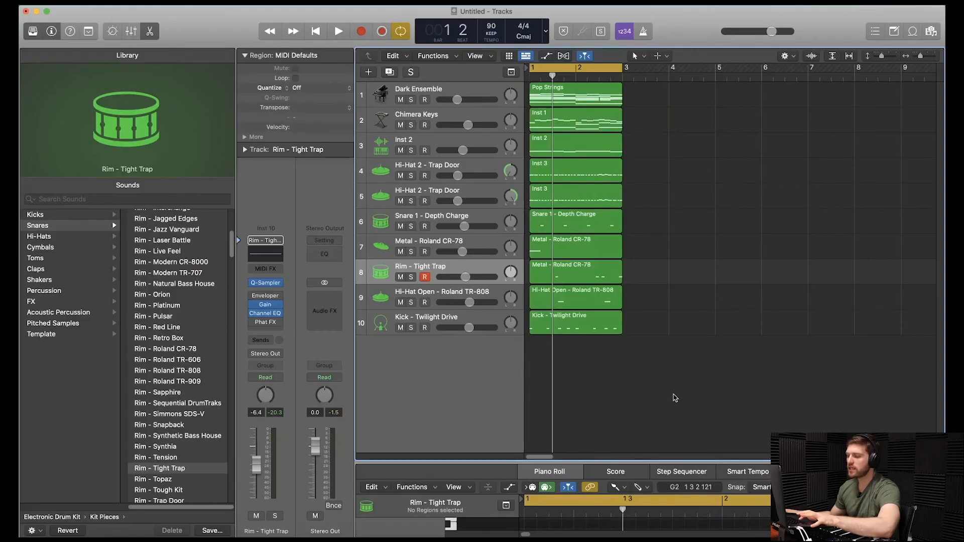
Step: Select the two-bar regions on all ten tracks and repeat them four times along the timeline
key(super+a)
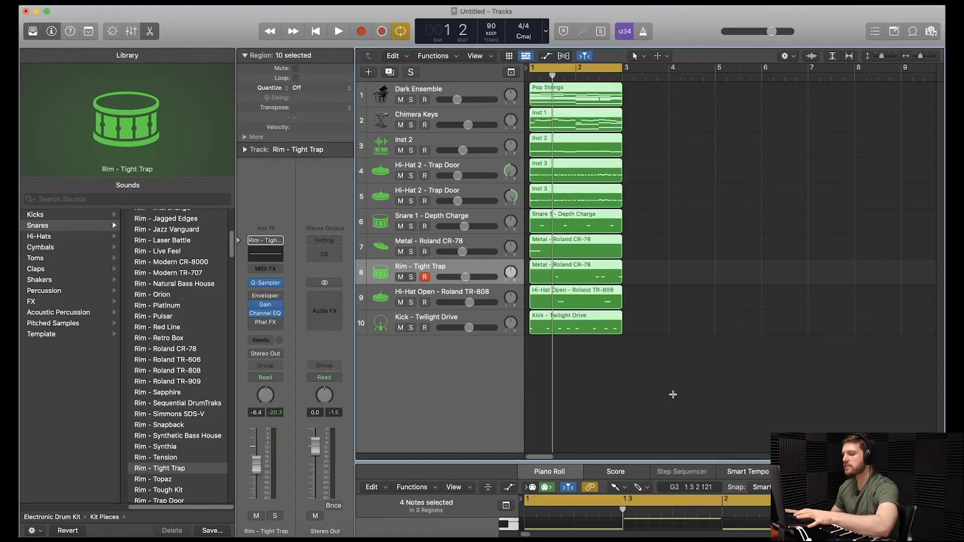
key(super+r)
key(super+r)
key(super+r)
key(super+r)
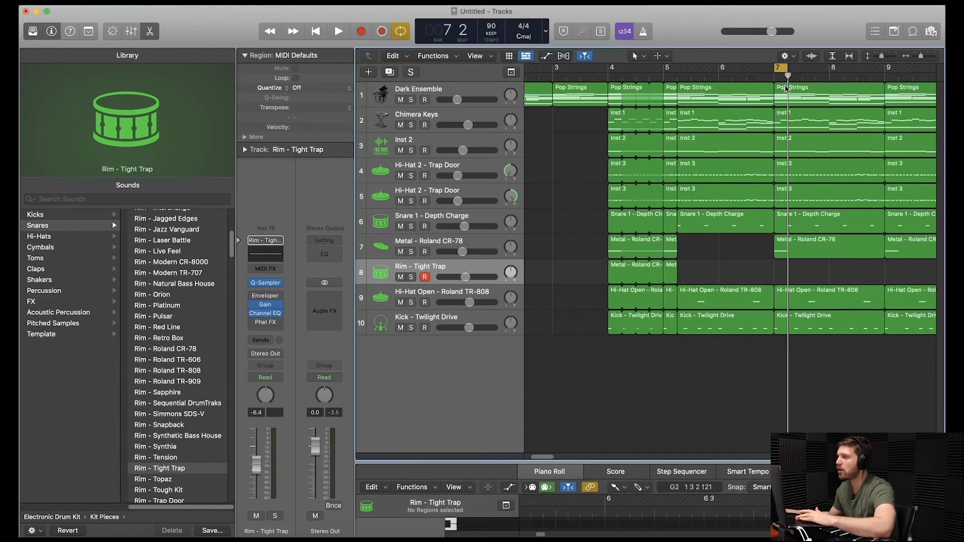
Step: Try a stutter at bar 7 by splitting the regions and crossing notes, deleting the remainder, and repeating the short slice up to bar 8
key(space)
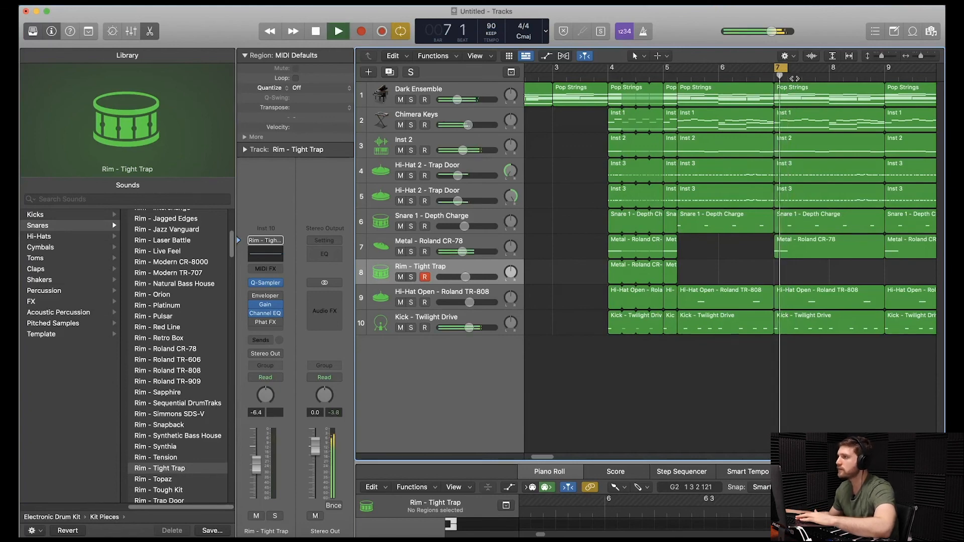
key(space)
drag(792, 355, 788, 74)
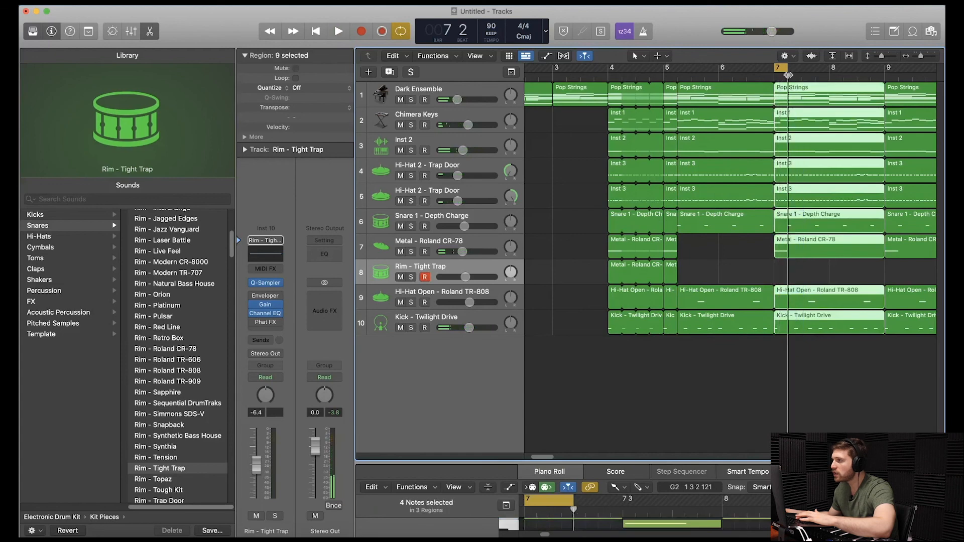
key(super+t)
key(Return)
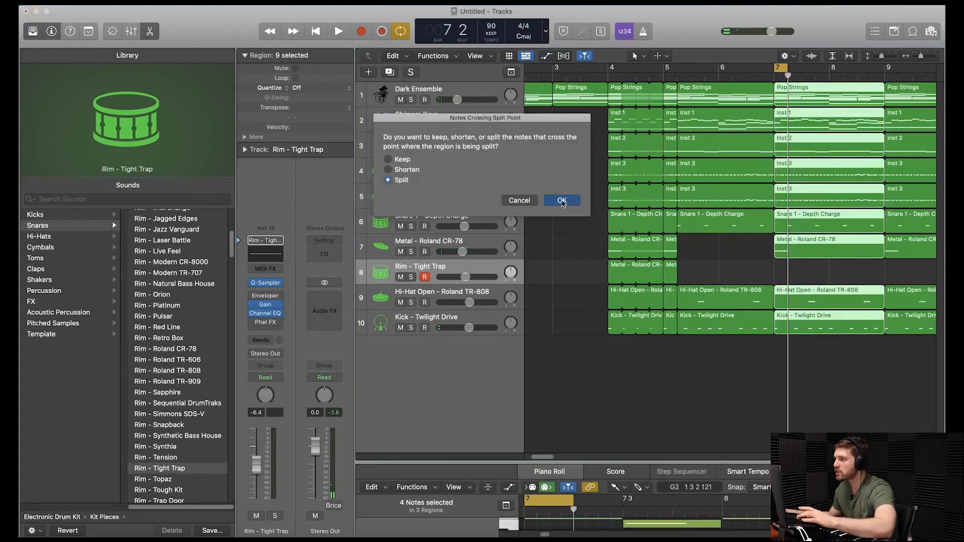
drag(827, 383, 818, 96)
key(Delete)
drag(811, 367, 780, 89)
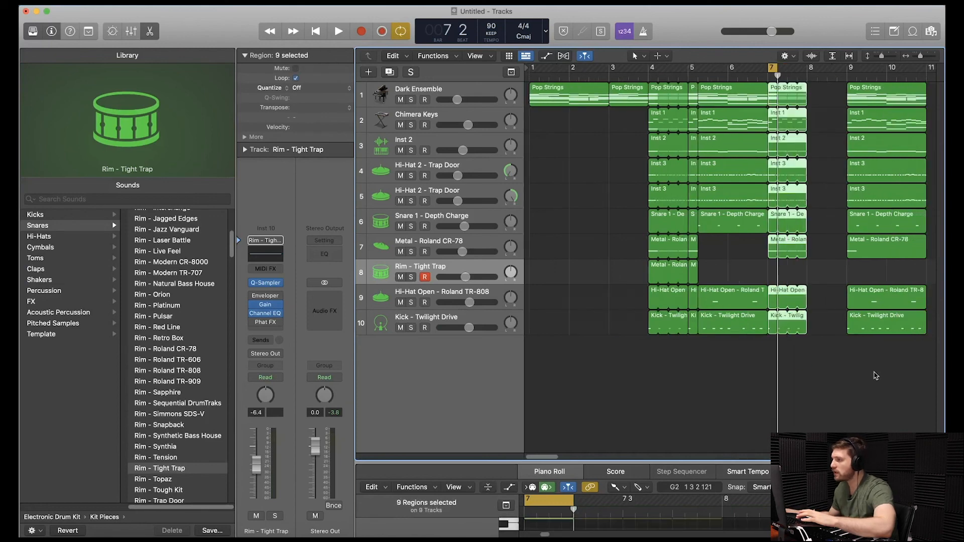
Step: Move the bar 9 regions to bar 8 to follow the stutter, and play the transition from late in bar 6
drag(876, 374, 822, 98)
click(757, 73)
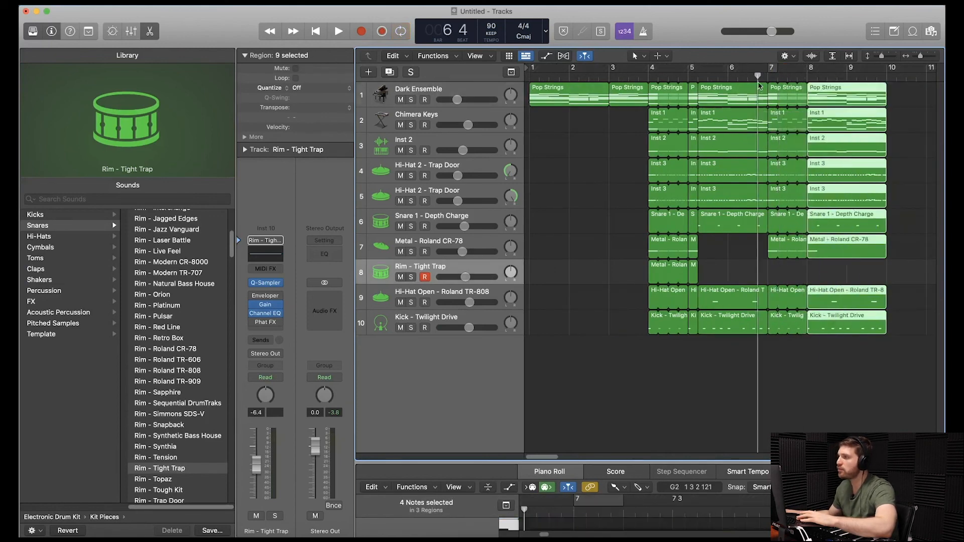
key(space)
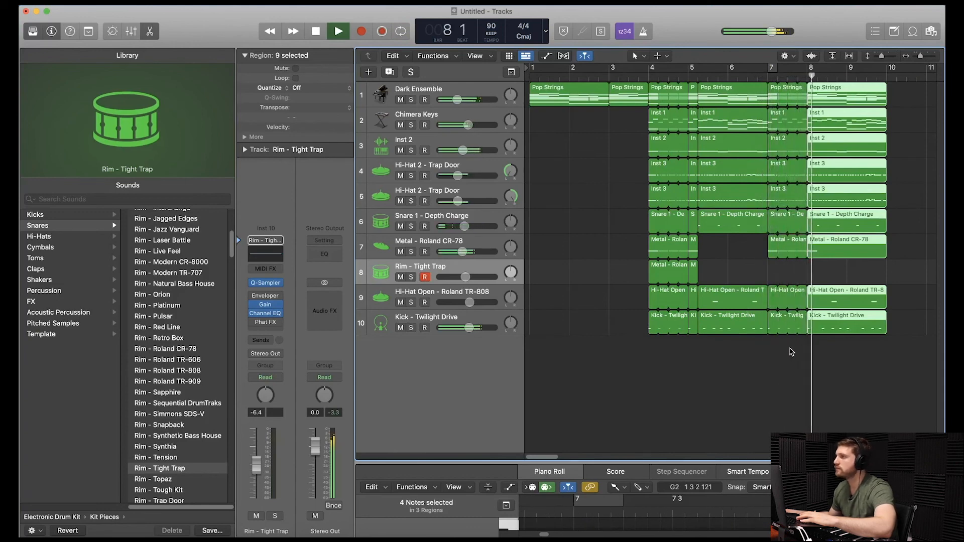
key(space)
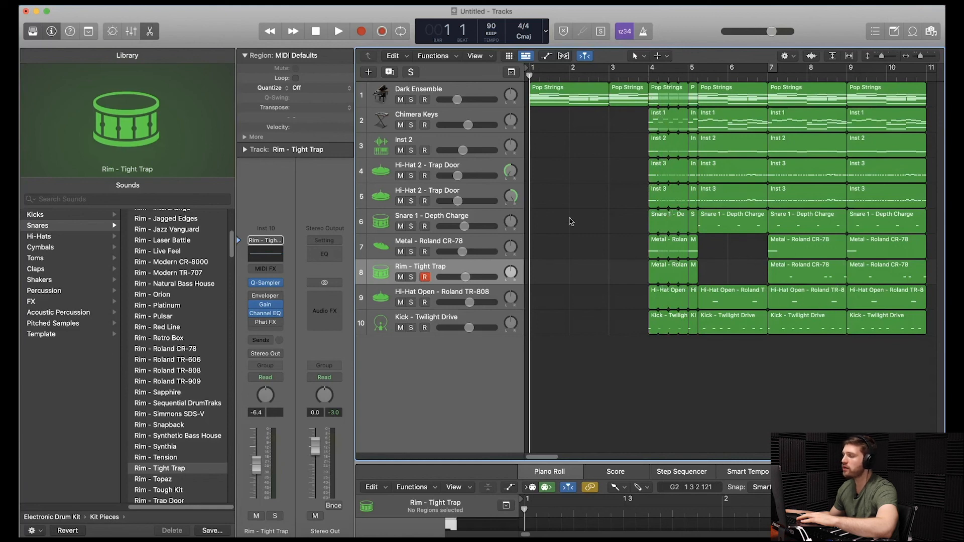
Step: Play the arrangement from the start and delete the regions starting at bar 7 on the Metal - Roland CR-78 and Rim - Tight Trap tracks
key(space)
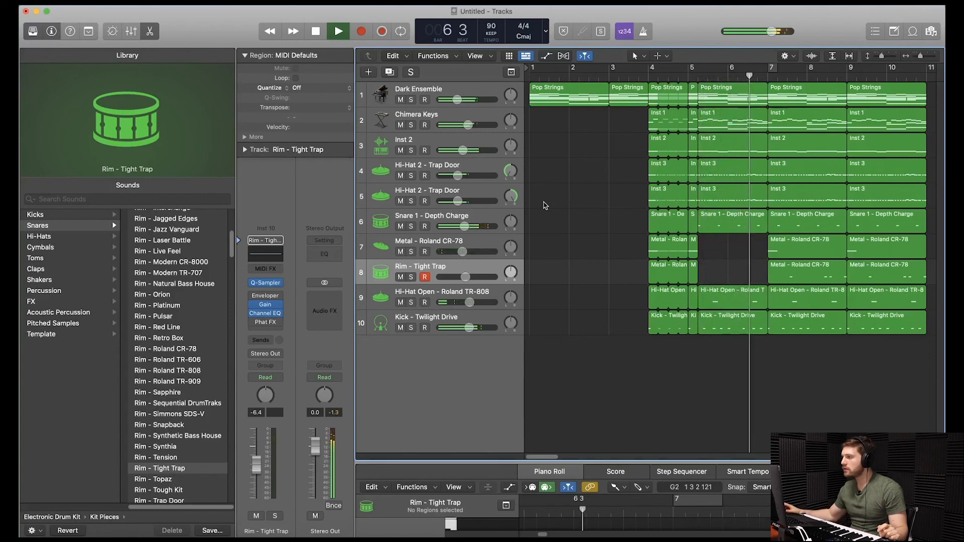
drag(736, 252, 783, 267)
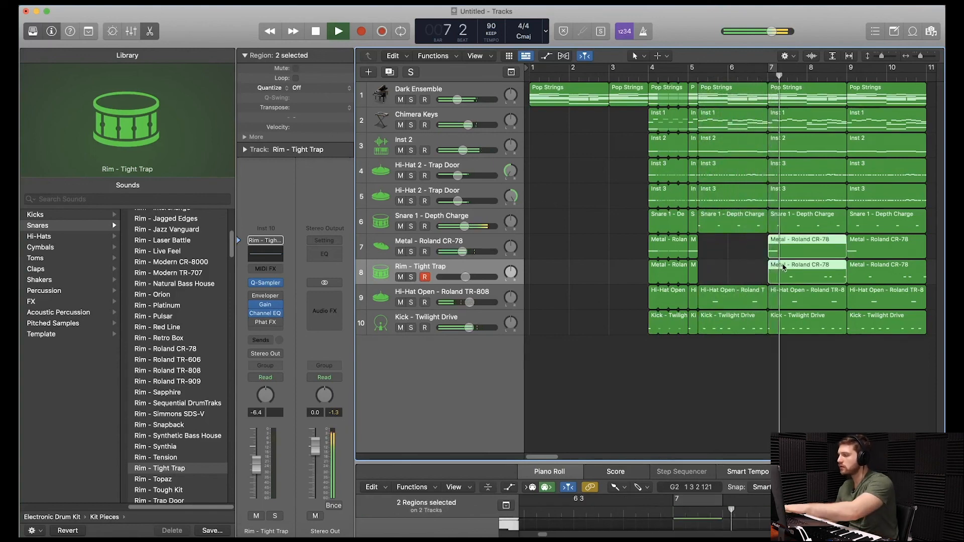
key(Delete)
key(super+Left)
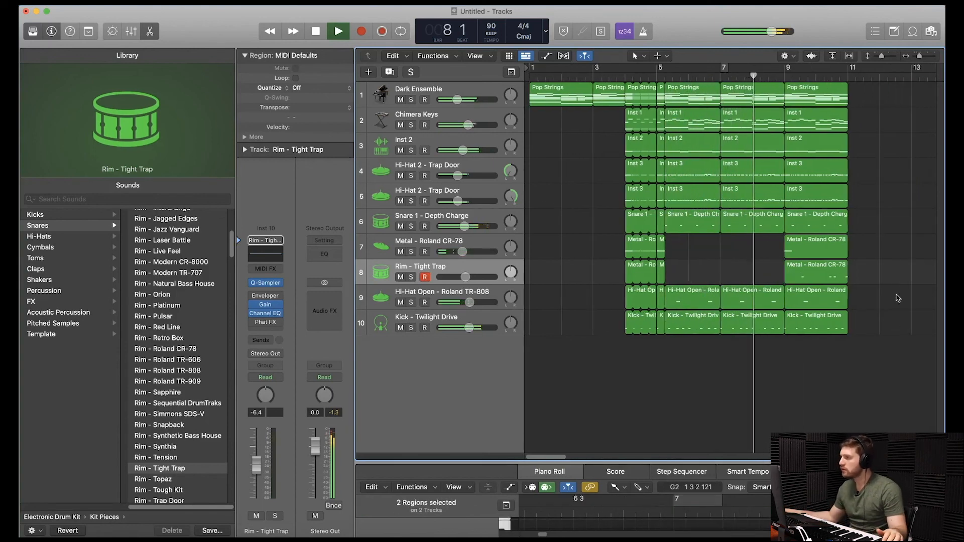
Step: Repeat the last two-bar regions on all ten tracks once, extending the arrangement from bar 11 to bar 13
drag(878, 363, 843, 89)
key(super+r)
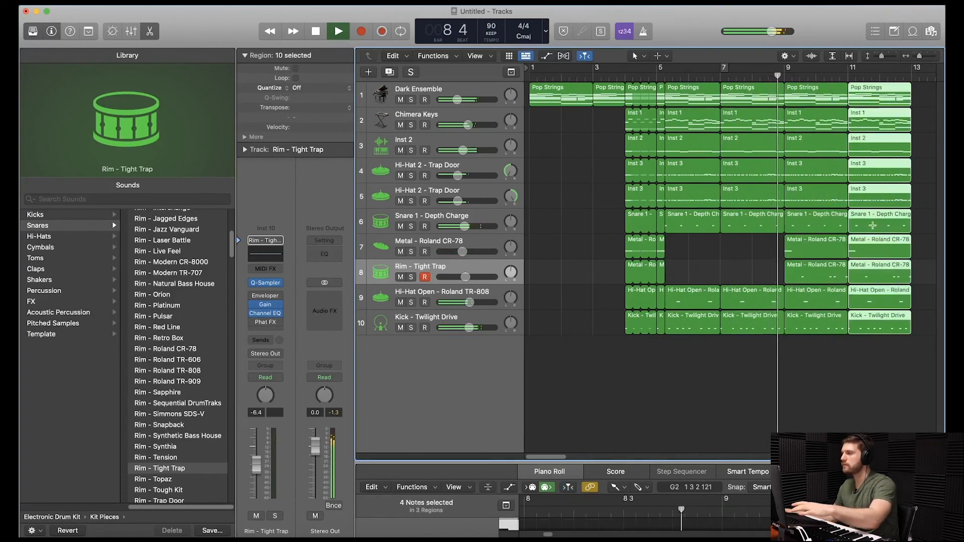
click(837, 368)
drag(552, 458, 569, 457)
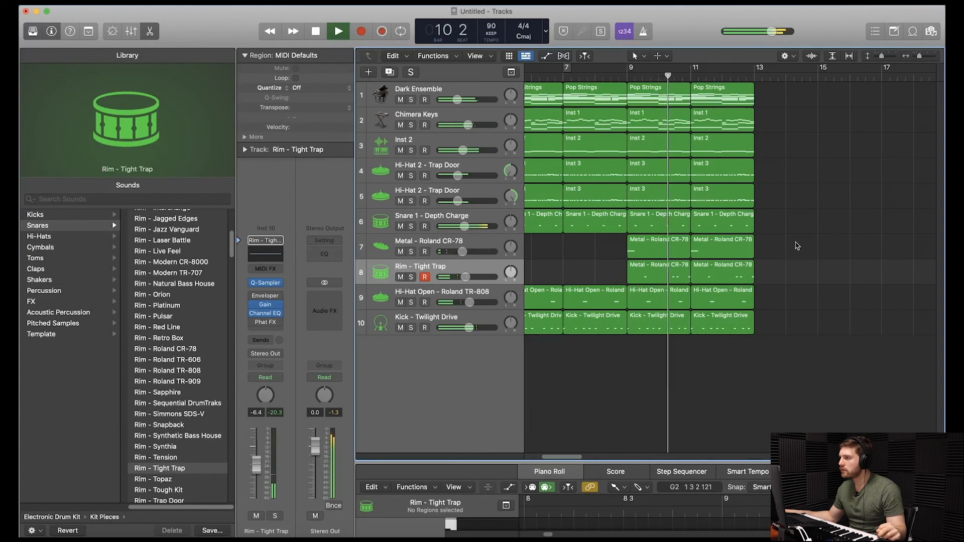